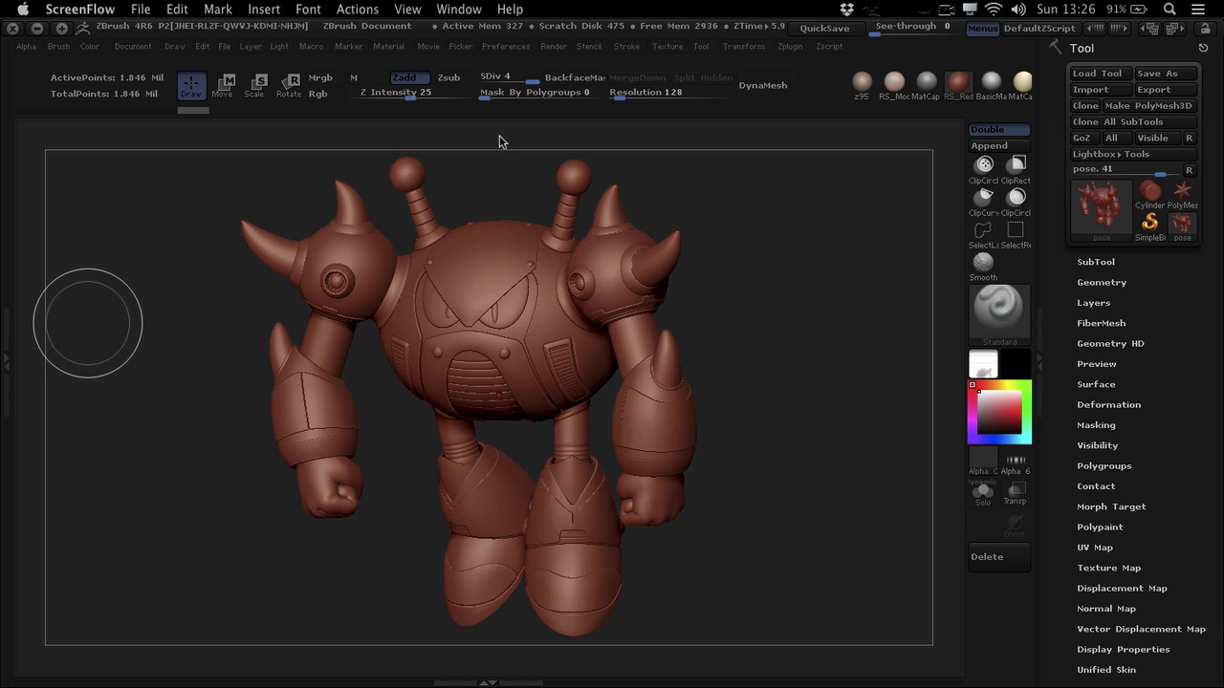
Bring ZBrush forward and dock the Preferences palette into the right-side tray
{"action": "left_click", "coordinate": [509, 51]}
{"action": "left_click", "coordinate": [506, 47]}
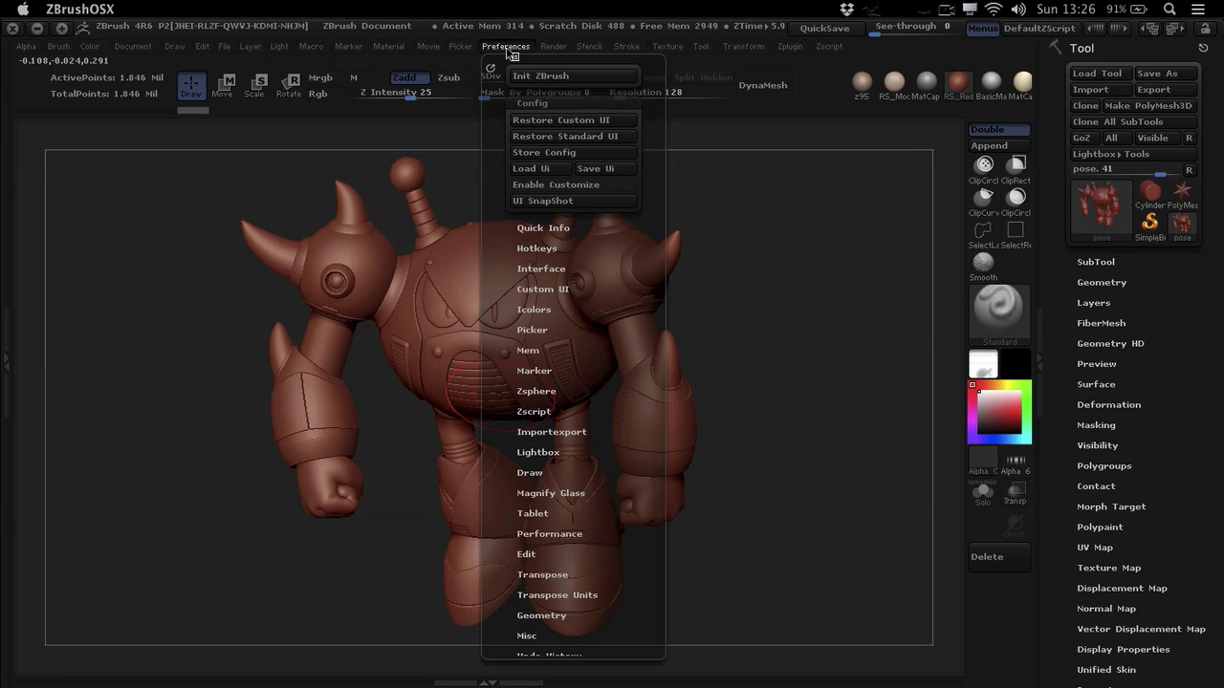
{"action": "left_click", "coordinate": [494, 64]}
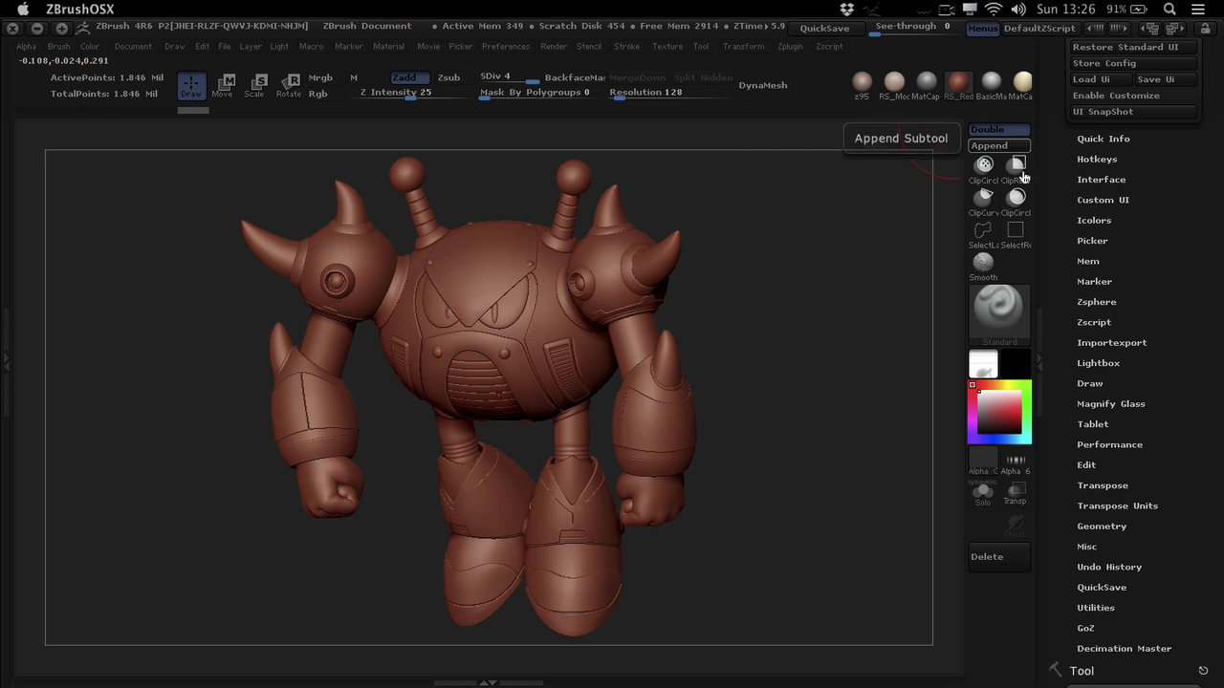
{"action": "left_click_drag", "start_coordinate": [1061, 147], "coordinate": [1064, 234]}
Expand Config and toggle Enable Customize on, off, then leave it on
{"action": "left_click", "coordinate": [1090, 99]}
{"action": "left_click", "coordinate": [1093, 100]}
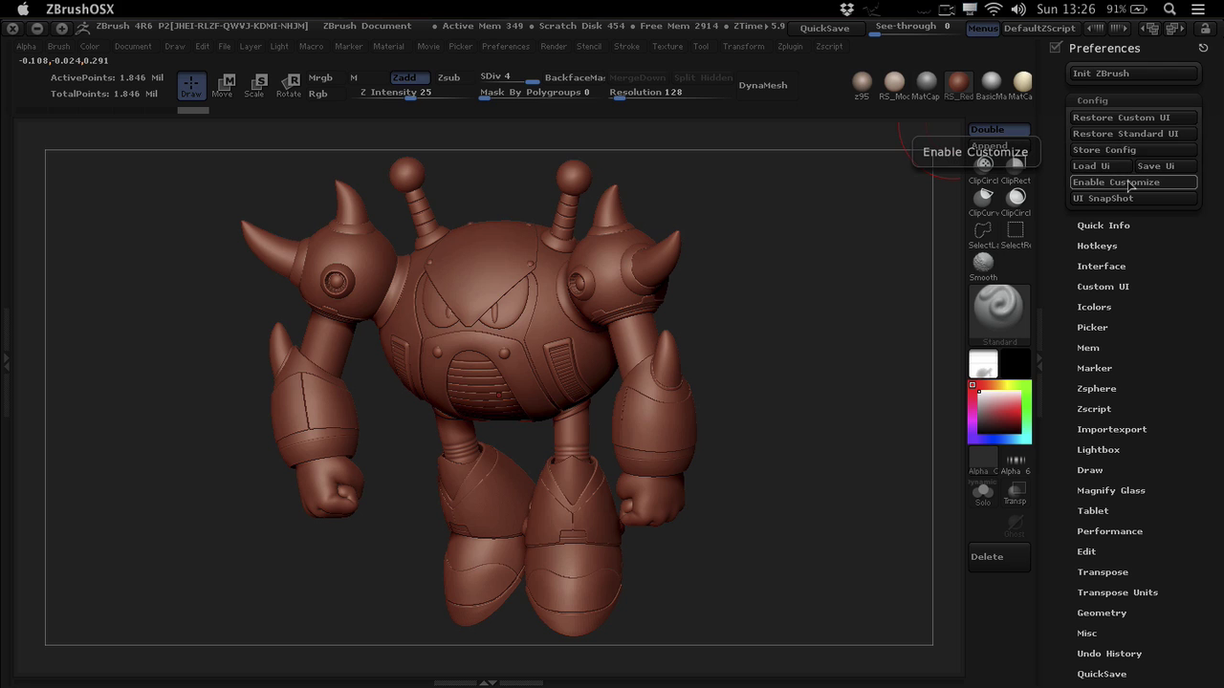
{"action": "left_click", "coordinate": [1100, 184]}
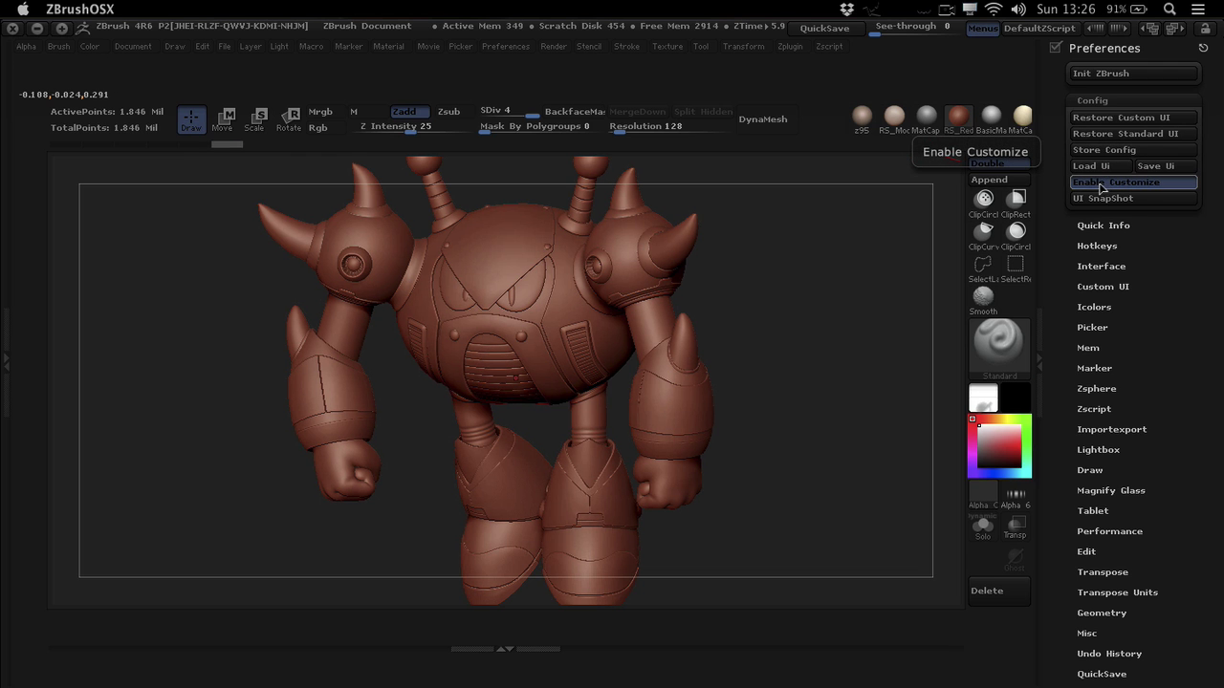
{"action": "left_click", "coordinate": [1102, 183]}
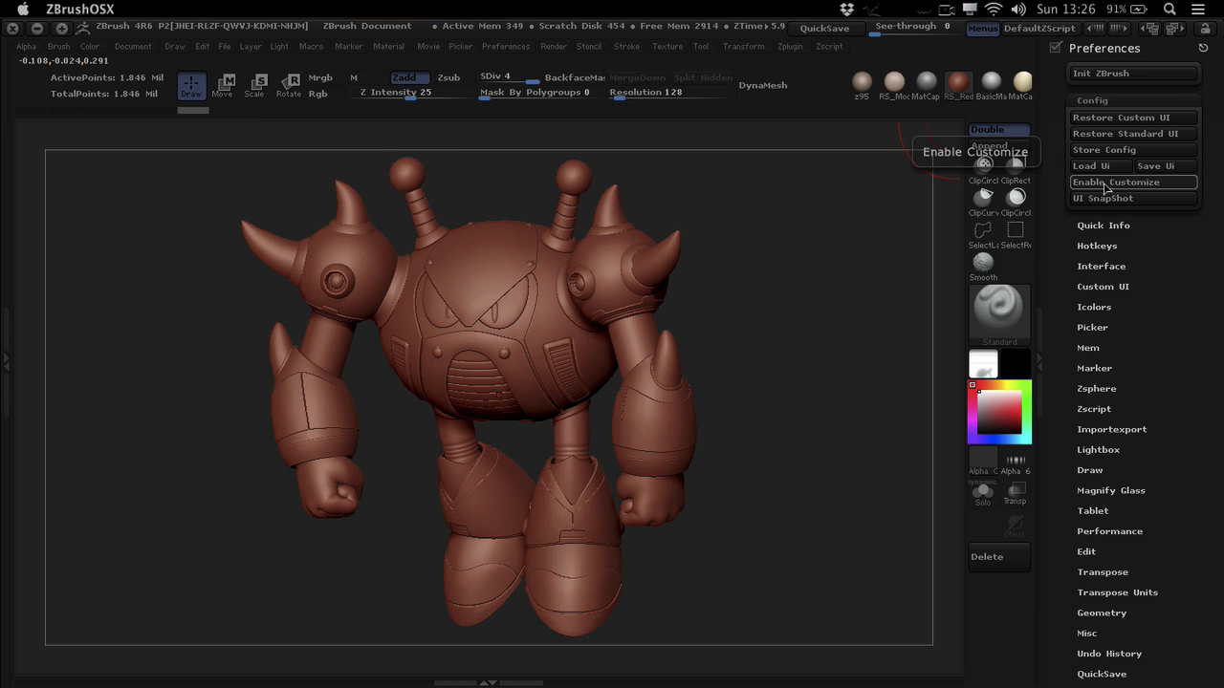
{"action": "left_click", "coordinate": [1107, 184]}
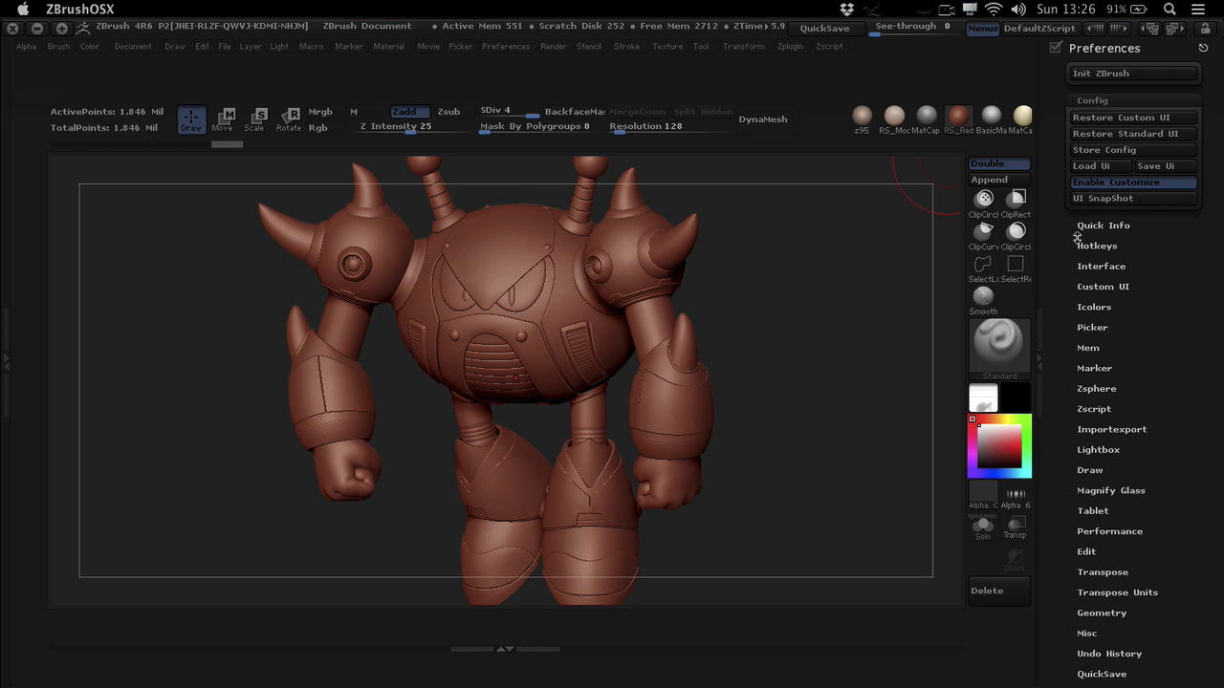
{"action": "left_click", "coordinate": [1106, 288]}
{"action": "left_click", "coordinate": [1101, 182]}
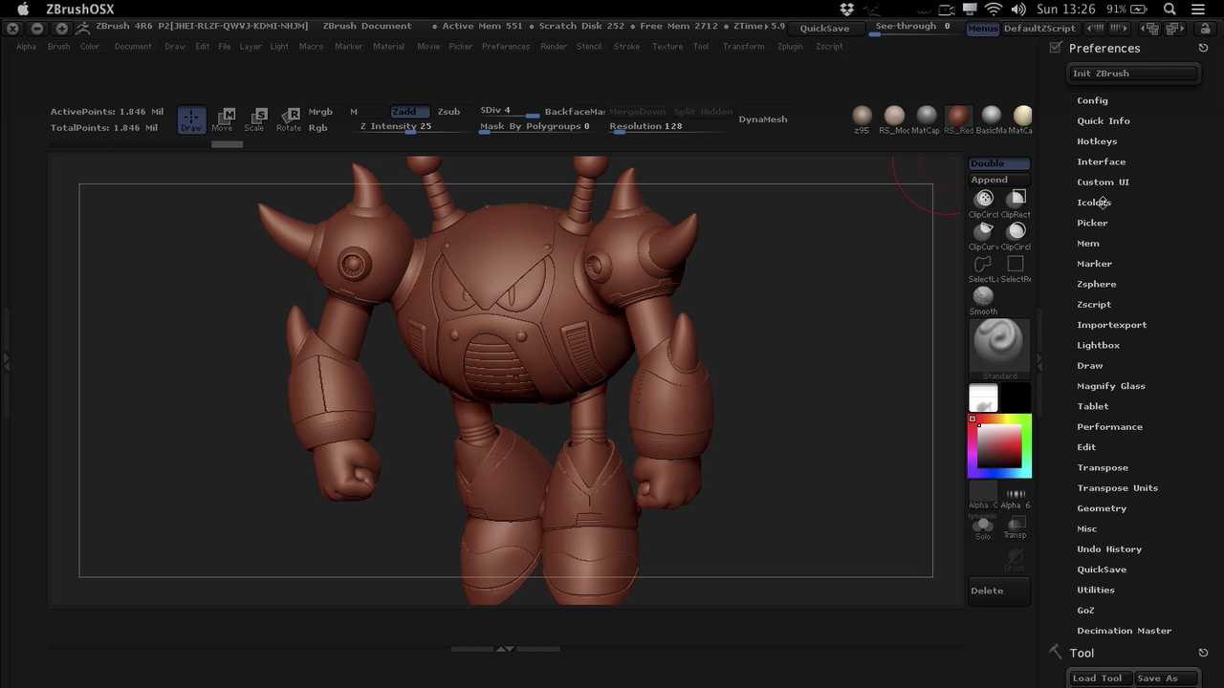
{"action": "left_click", "coordinate": [1094, 202]}
{"action": "left_click_drag", "start_coordinate": [1064, 114], "coordinate": [1063, 313]}
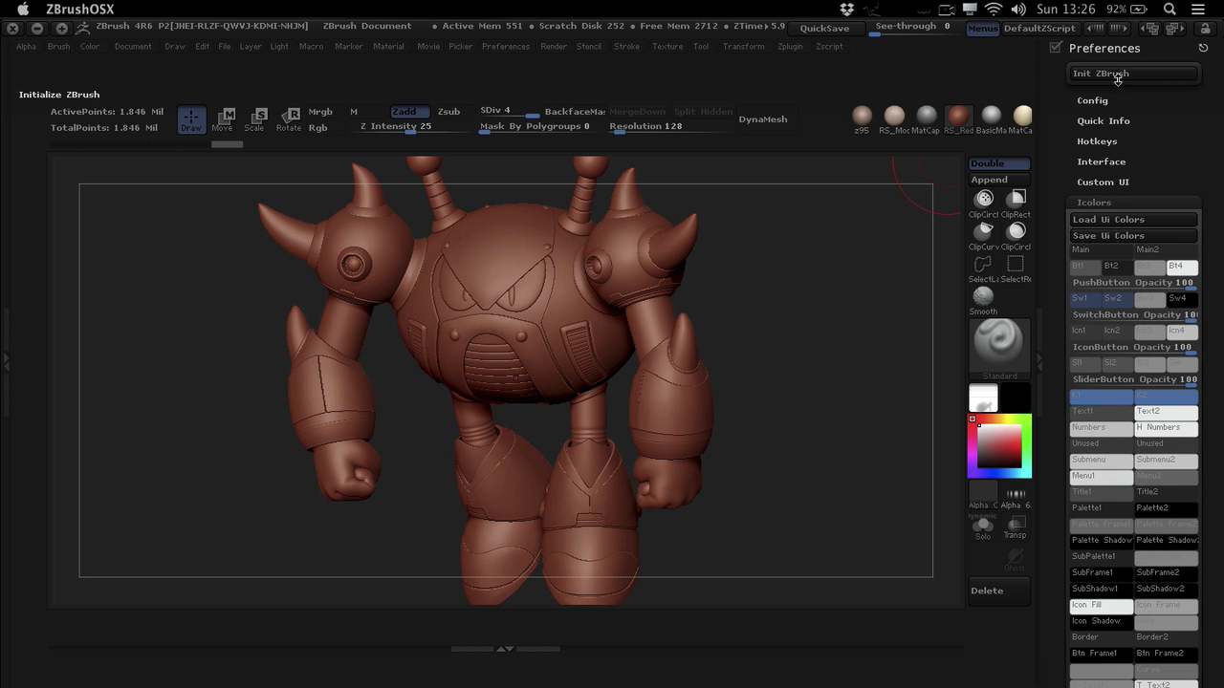
{"action": "left_click", "coordinate": [1092, 100]}
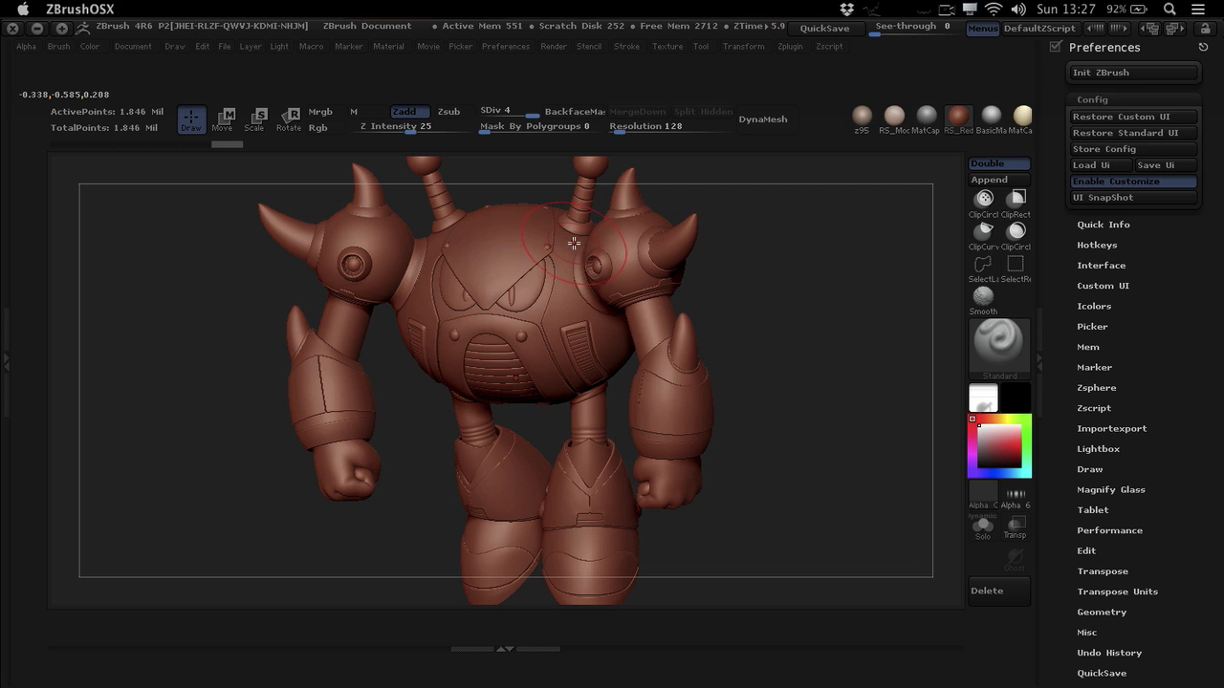
{"action": "left_click_drag", "start_coordinate": [594, 233], "coordinate": [594, 226], "text": "ctrl+shift"}
{"action": "left_click", "coordinate": [1006, 264]}
Ctrl+Alt-drag ClipCircle and Append off the side shelf
{"action": "key", "text": "ctrl"}
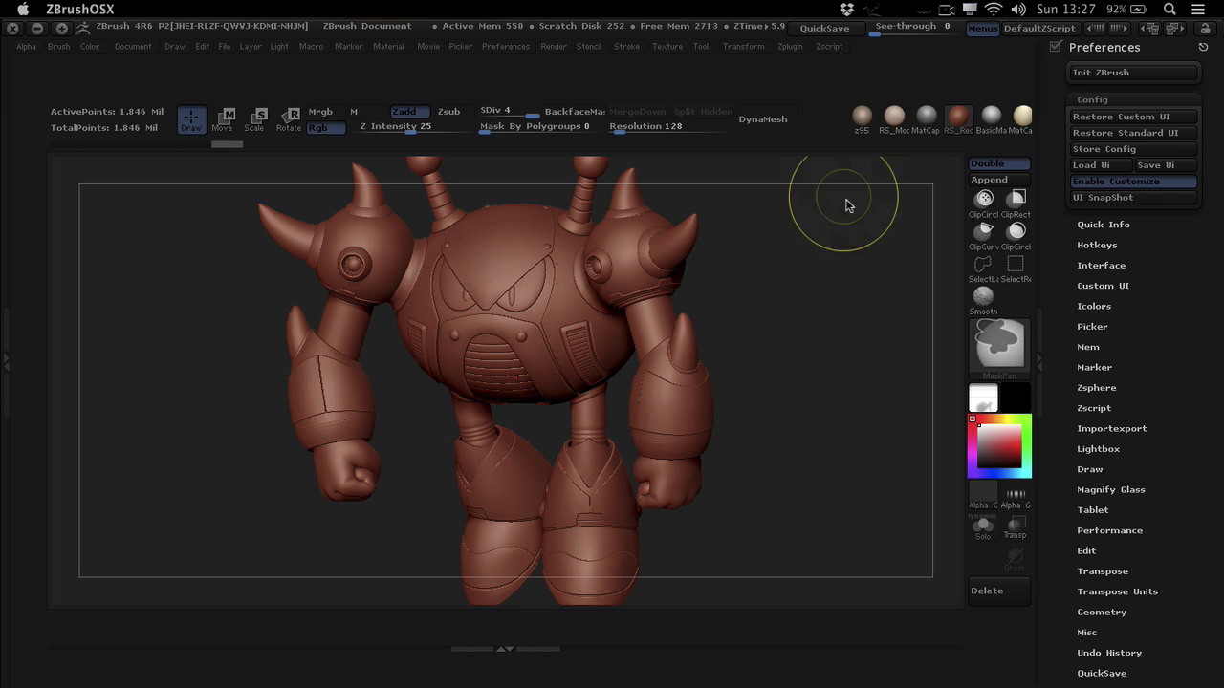
{"action": "left_click_drag", "start_coordinate": [984, 198], "coordinate": [924, 237], "text": "ctrl+alt"}
{"action": "left_click_drag", "start_coordinate": [988, 180], "coordinate": [881, 202], "text": "ctrl+alt"}
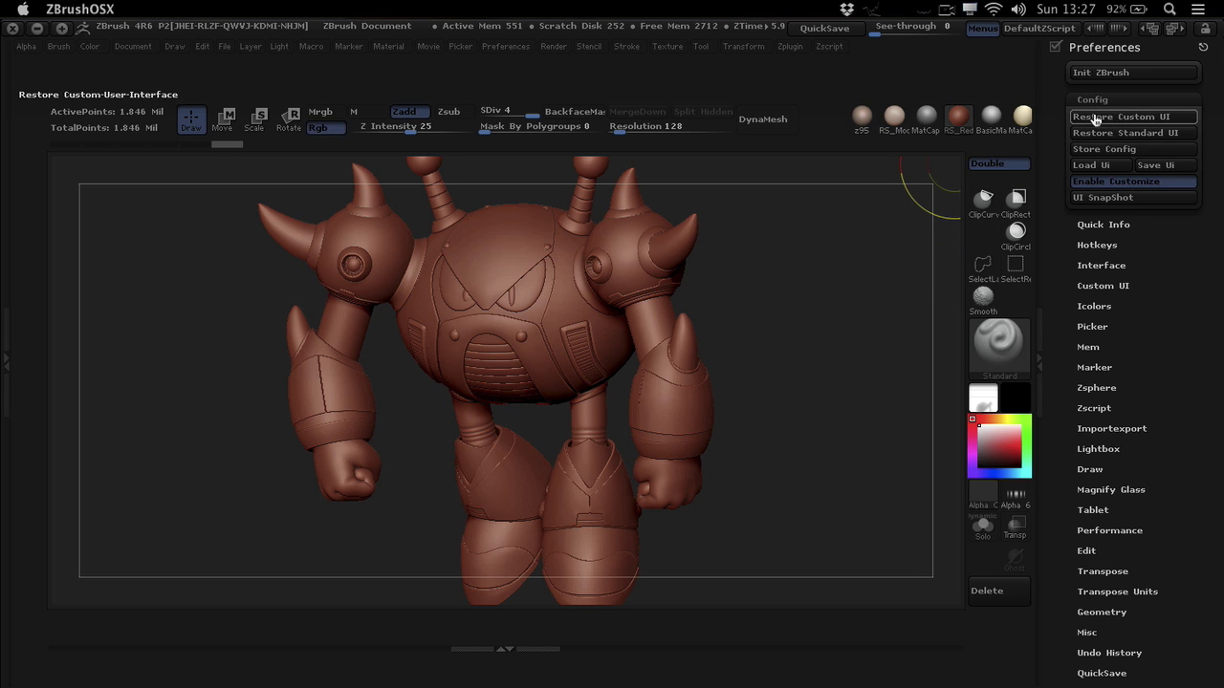
Add Restore Custom UI, Load Ui and Store Config to the top shelf; remove Move, Scale, Rotate
{"action": "left_click_drag", "start_coordinate": [1120, 119], "coordinate": [770, 135], "text": "ctrl+alt"}
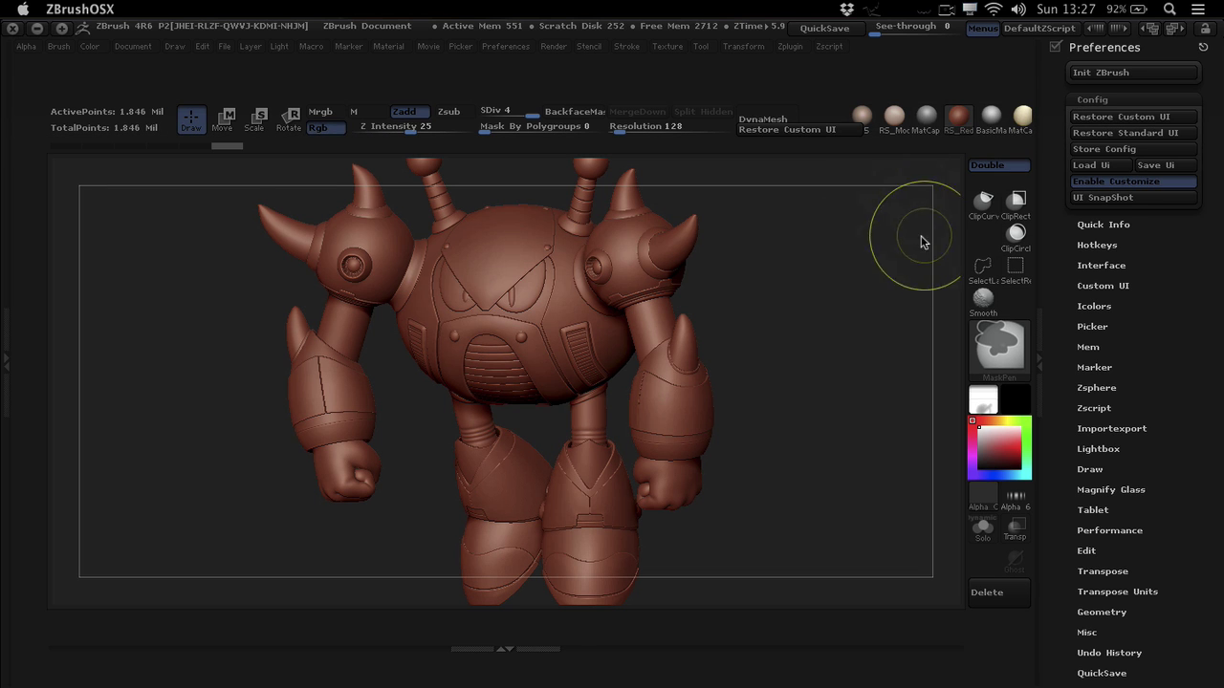
{"action": "left_click_drag", "start_coordinate": [1092, 164], "coordinate": [946, 131], "text": "ctrl+alt"}
{"action": "left_click_drag", "start_coordinate": [1105, 138], "coordinate": [928, 115], "text": "ctrl+alt"}
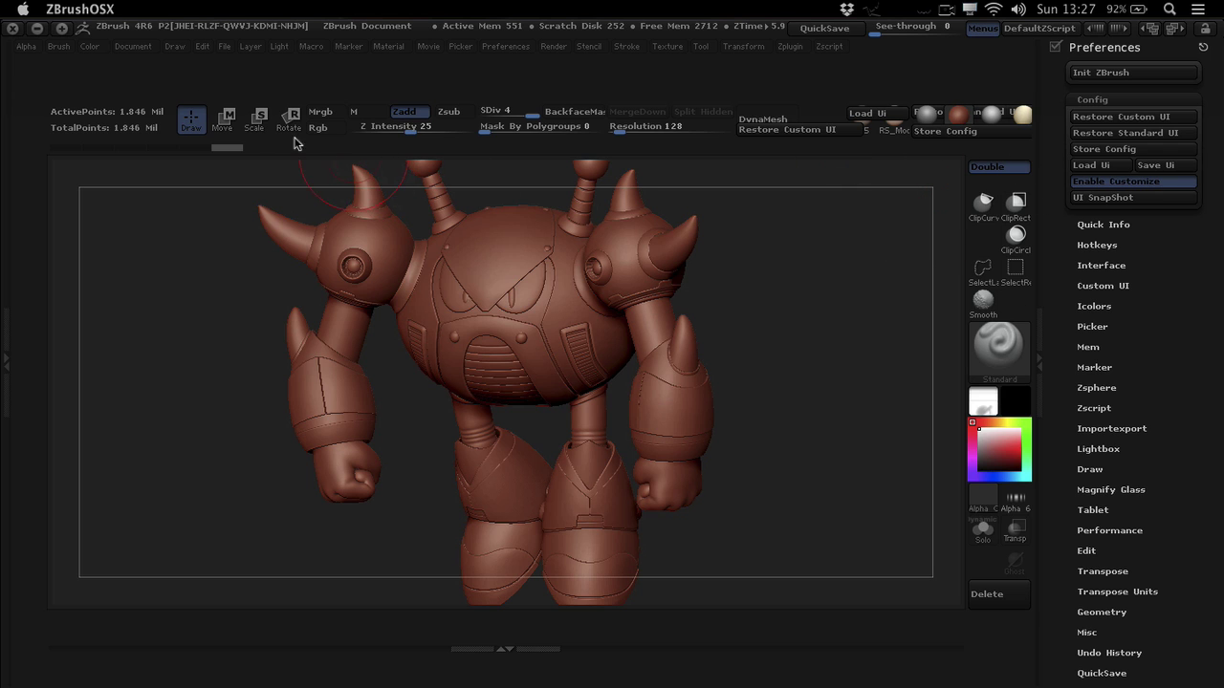
{"action": "mouse_move", "coordinate": [287, 118]}
{"action": "left_mouse_down", "text": "ctrl+alt"}
{"action": "mouse_move", "coordinate": [312, 139]}
{"action": "mouse_move", "coordinate": [230, 134]}
{"action": "mouse_move", "coordinate": [229, 216]}
{"action": "left_mouse_up", "text": "ctrl+alt"}
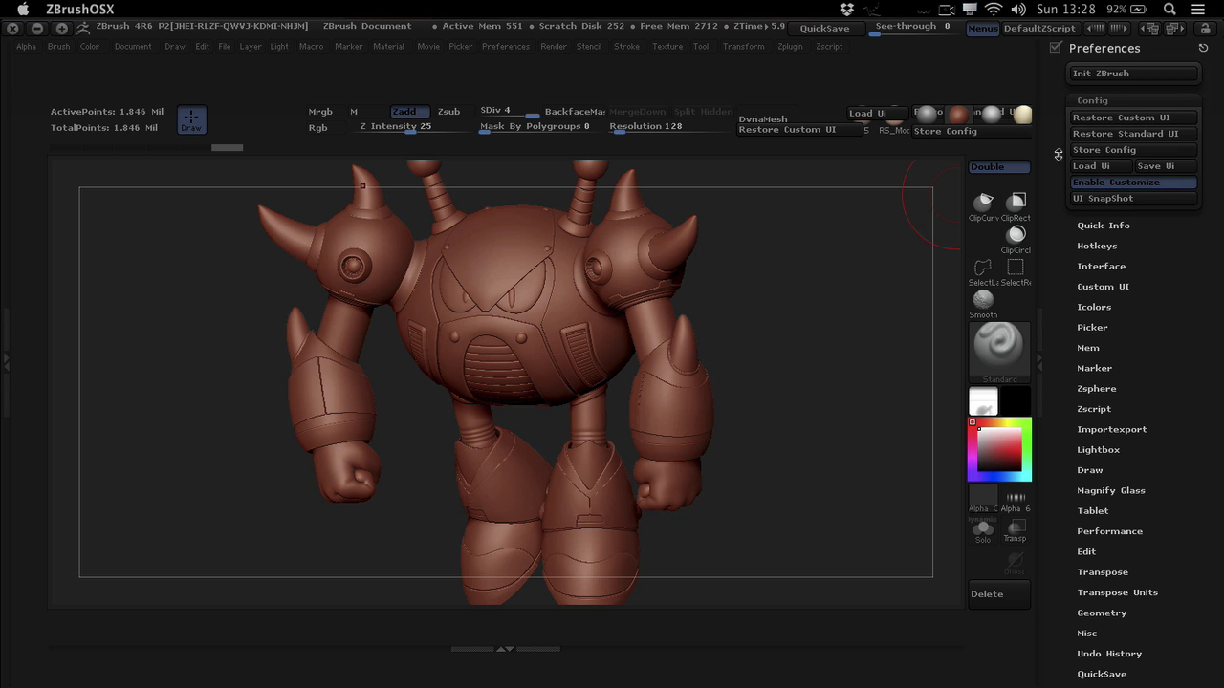
Open the Icolors settings and set the Sw1 switch colour to green
{"action": "left_click_drag", "start_coordinate": [1056, 204], "coordinate": [1065, 180]}
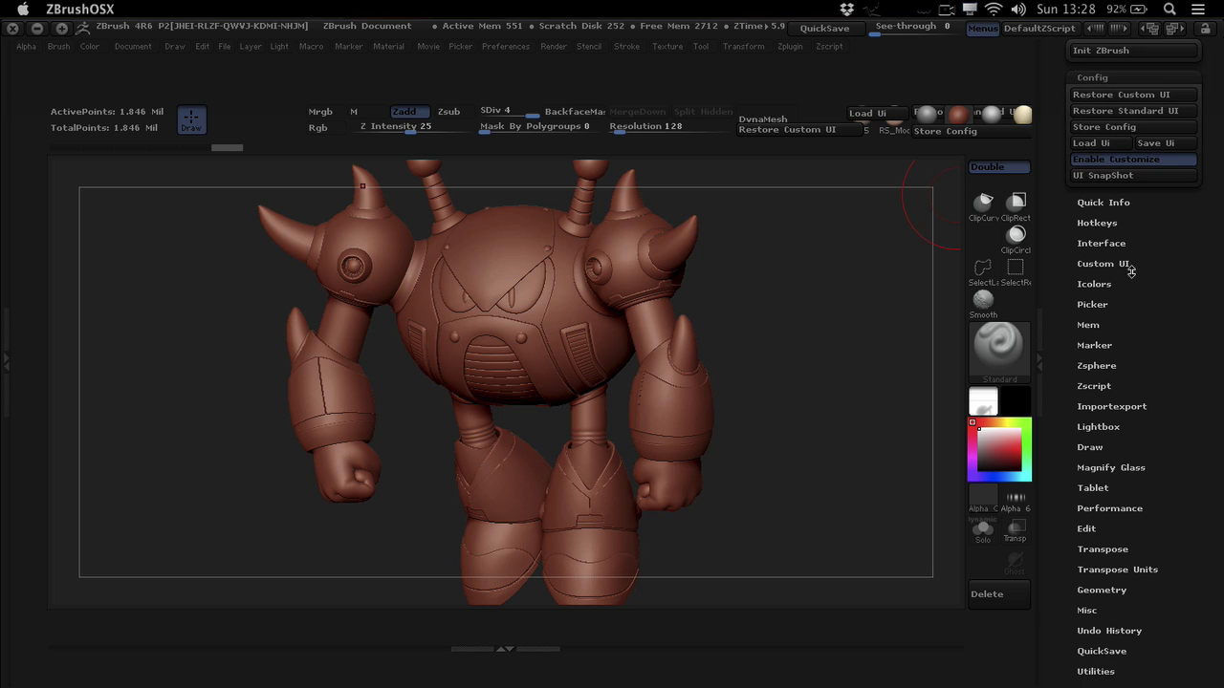
{"action": "left_click", "coordinate": [1095, 284]}
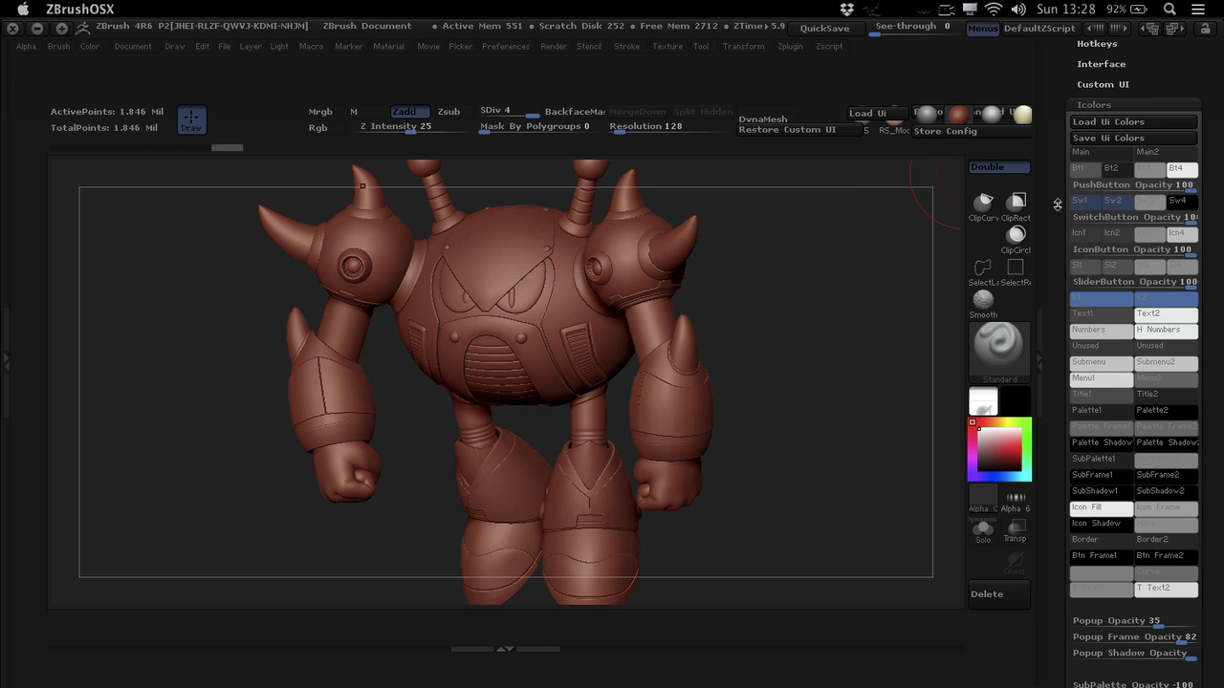
{"action": "left_click", "coordinate": [1095, 219]}
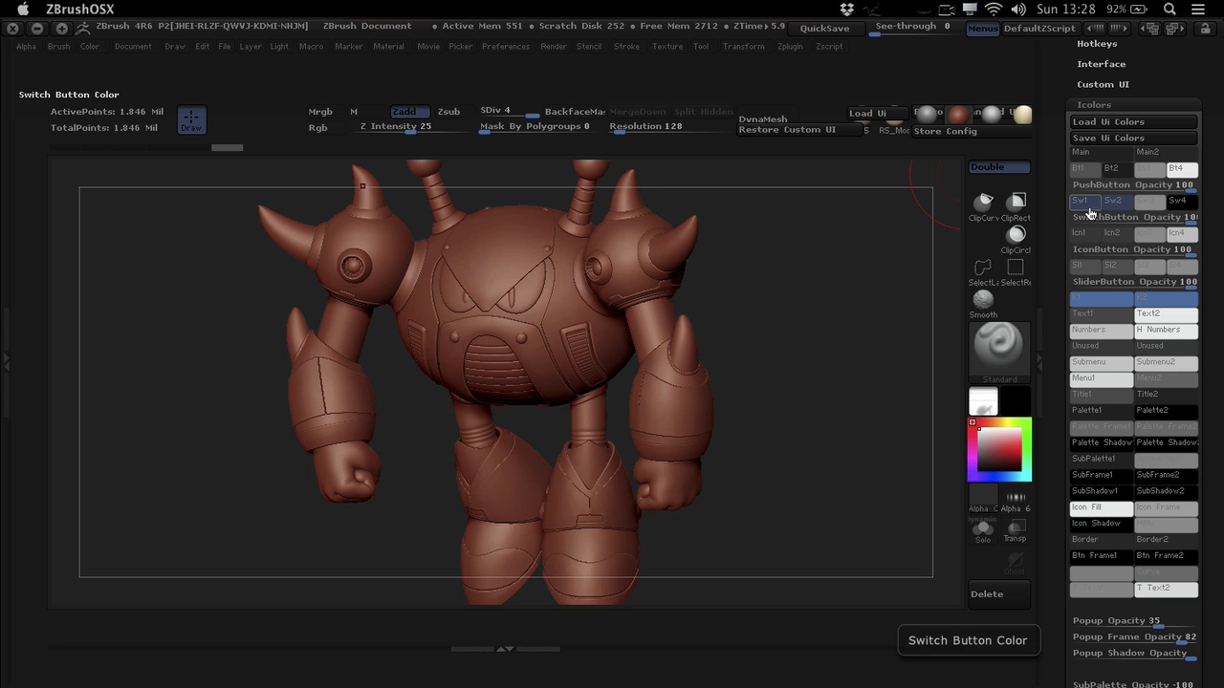
{"action": "left_click", "coordinate": [1093, 208]}
{"action": "mouse_move", "coordinate": [1093, 209]}
{"action": "left_mouse_down"}
{"action": "mouse_move", "coordinate": [995, 196]}
{"action": "mouse_move", "coordinate": [977, 208]}
{"action": "mouse_move", "coordinate": [1015, 407]}
{"action": "mouse_move", "coordinate": [1005, 299]}
{"action": "left_mouse_up"}
{"action": "mouse_move", "coordinate": [957, 231]}
{"action": "left_mouse_down"}
{"action": "mouse_move", "coordinate": [998, 272]}
{"action": "mouse_move", "coordinate": [1011, 397]}
{"action": "mouse_move", "coordinate": [1036, 220]}
{"action": "mouse_move", "coordinate": [1087, 204]}
{"action": "mouse_move", "coordinate": [1001, 166]}
{"action": "mouse_move", "coordinate": [1021, 164]}
{"action": "mouse_move", "coordinate": [1035, 311]}
{"action": "mouse_move", "coordinate": [1000, 443]}
{"action": "mouse_move", "coordinate": [1025, 435]}
{"action": "left_mouse_up"}
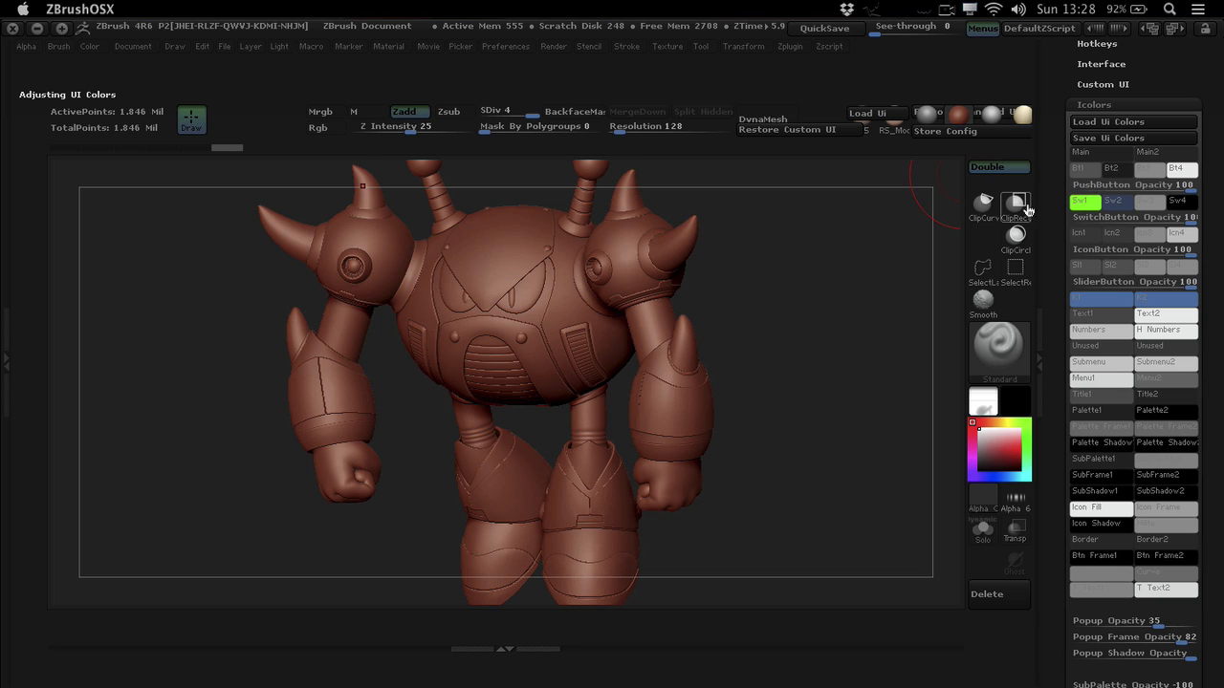
Make Sw2 salmon pink, recolour K1, and set the K2 slider knob colour to magenta
{"action": "mouse_move", "coordinate": [1112, 201]}
{"action": "left_mouse_down"}
{"action": "mouse_move", "coordinate": [1009, 448]}
{"action": "mouse_move", "coordinate": [1020, 442]}
{"action": "mouse_move", "coordinate": [1029, 471]}
{"action": "mouse_move", "coordinate": [1025, 449]}
{"action": "left_mouse_up"}
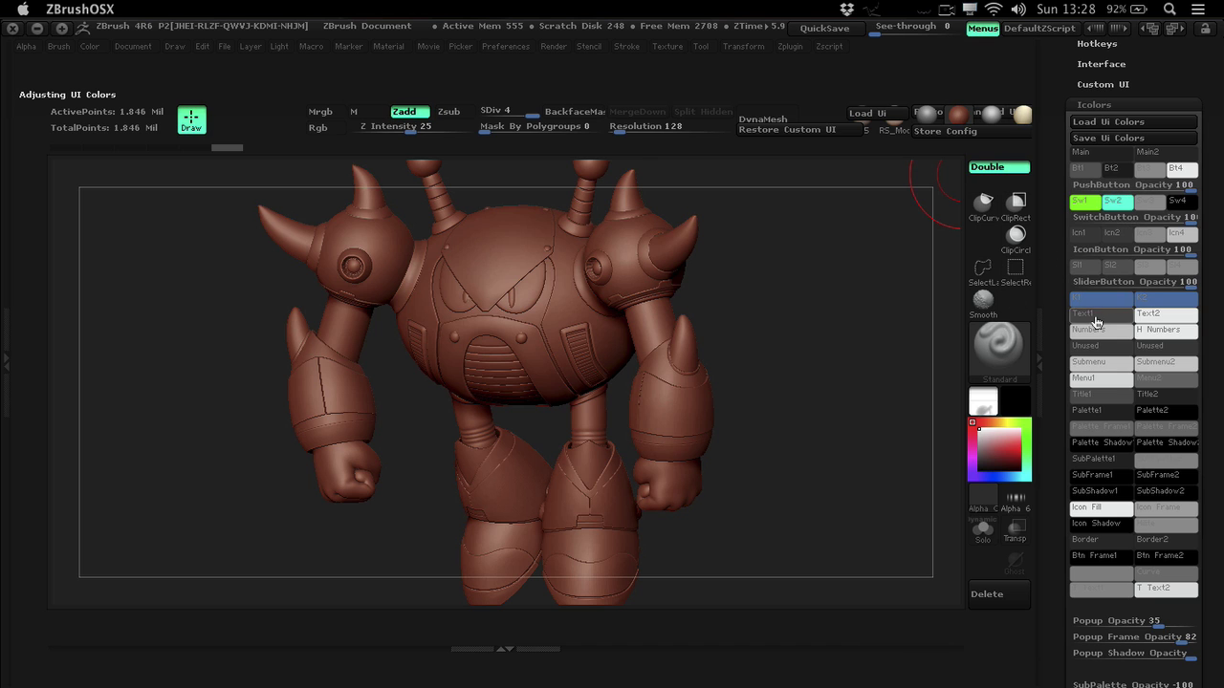
{"action": "left_click_drag", "start_coordinate": [1112, 306], "coordinate": [996, 459]}
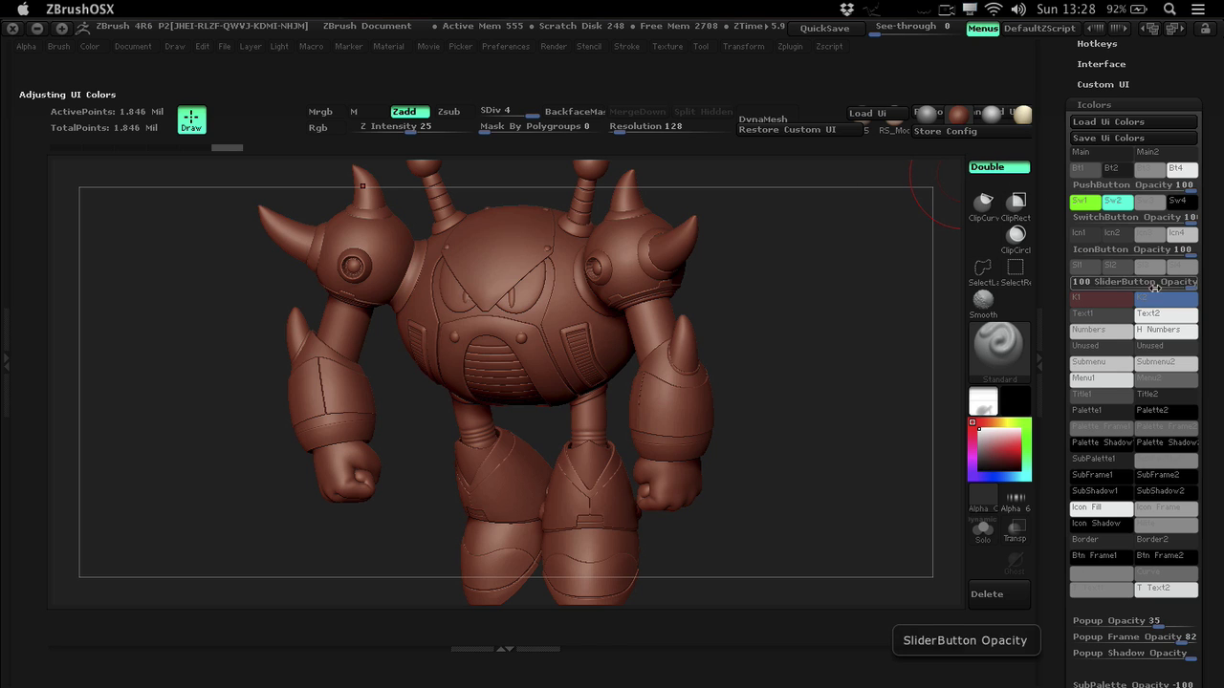
{"action": "left_click_drag", "start_coordinate": [1157, 296], "coordinate": [1012, 461]}
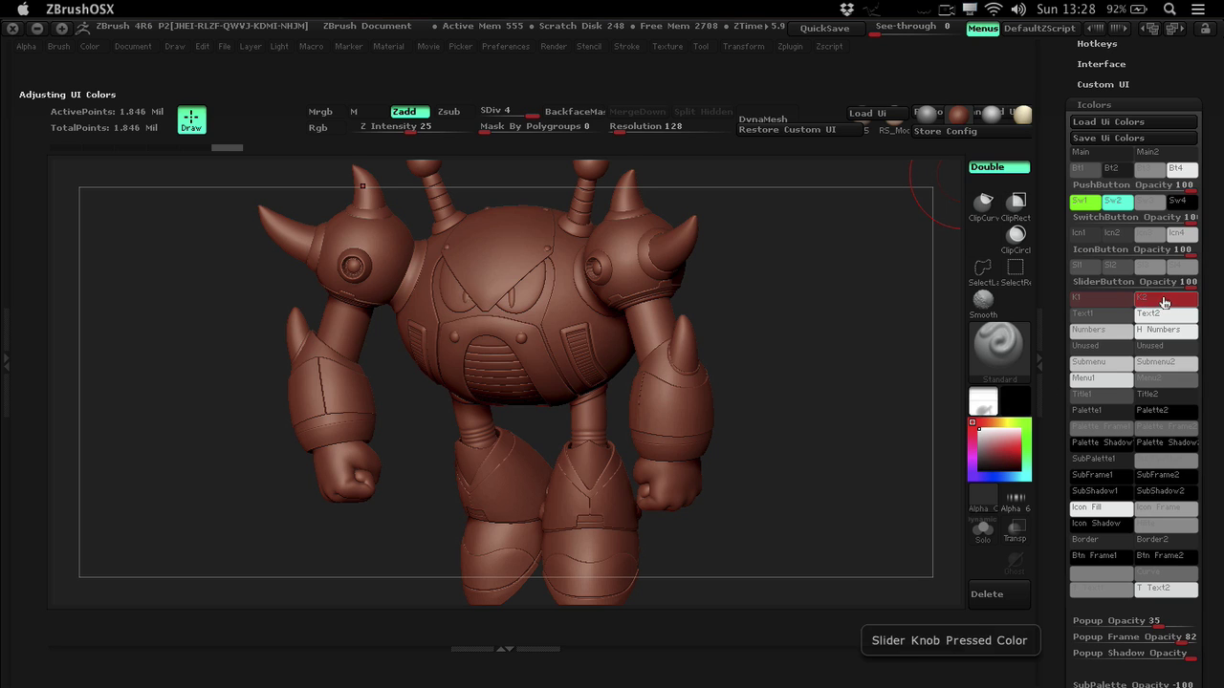
{"action": "left_click_drag", "start_coordinate": [1165, 303], "coordinate": [972, 425]}
{"action": "left_click_drag", "start_coordinate": [1044, 363], "coordinate": [971, 452]}
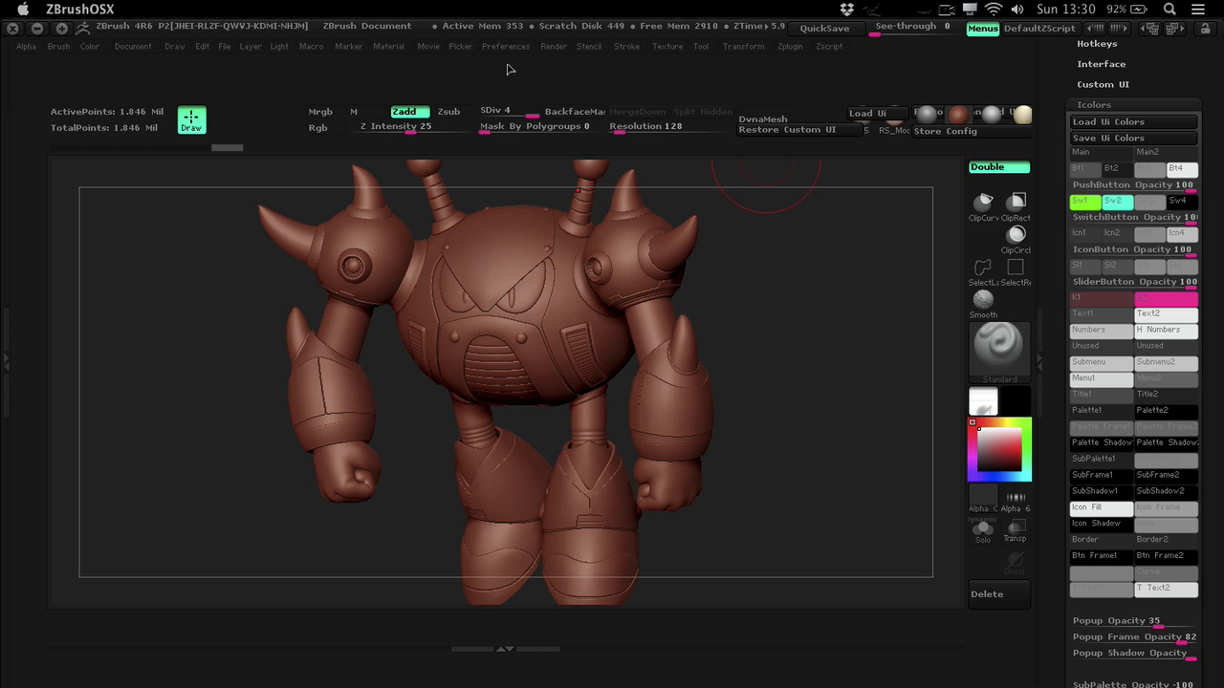
Scroll the Preferences tray to the top and expand Config, where Enable Customize shows on
{"action": "left_click_drag", "start_coordinate": [1071, 99], "coordinate": [1071, 196]}
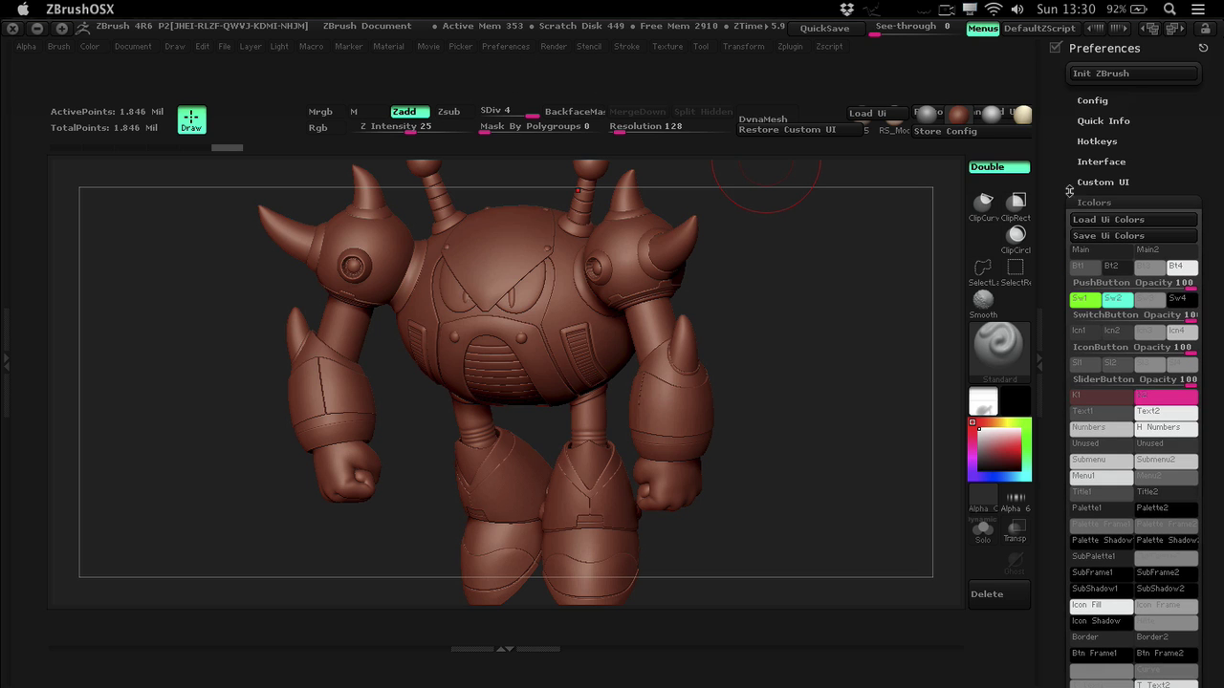
{"action": "left_click", "coordinate": [1089, 100]}
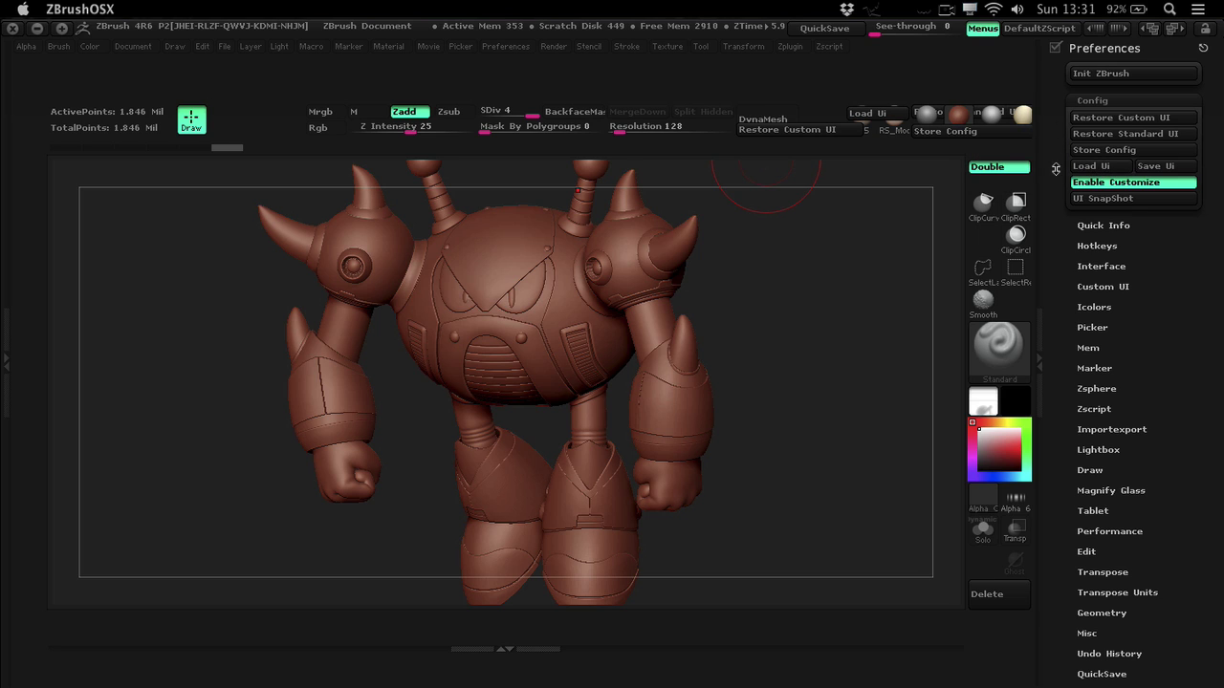
Expand Interface > Ui and drag Buttons Size up from 38 toward 60
{"action": "scroll", "coordinate": [1066, 160], "scroll_direction": "down", "scroll_amount": 2}
{"action": "scroll", "coordinate": [1067, 159], "scroll_direction": "up", "scroll_amount": 2}
{"action": "left_click", "coordinate": [1090, 265]}
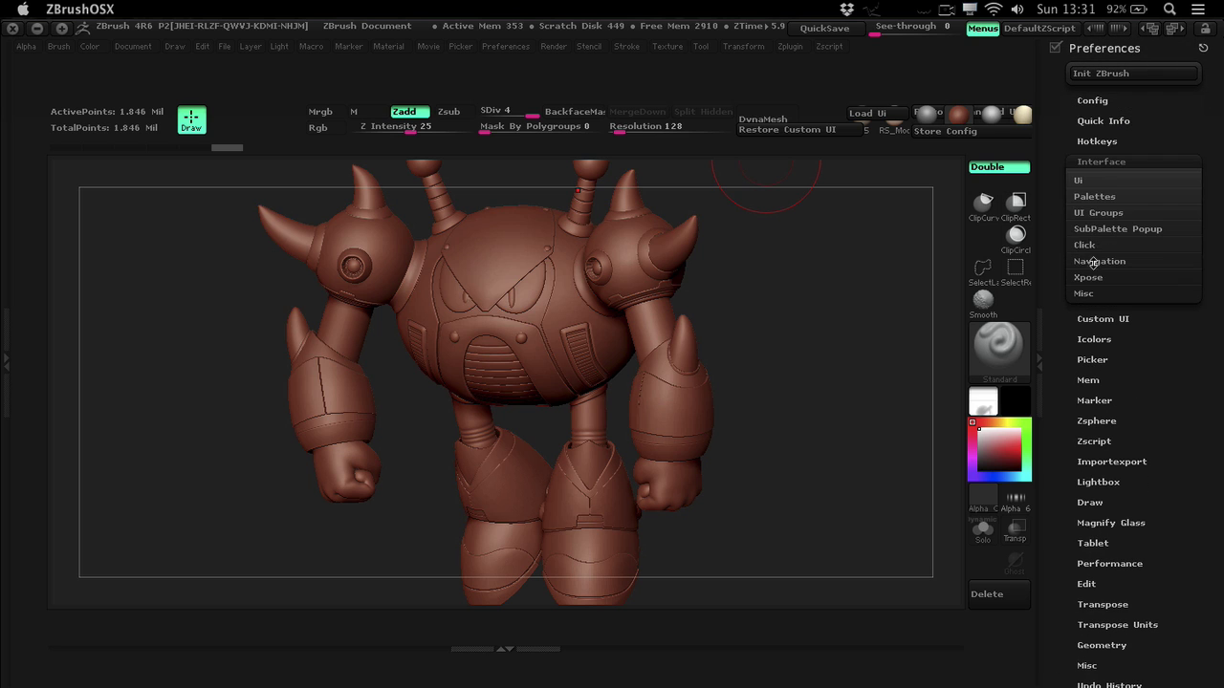
{"action": "left_click", "coordinate": [1080, 182]}
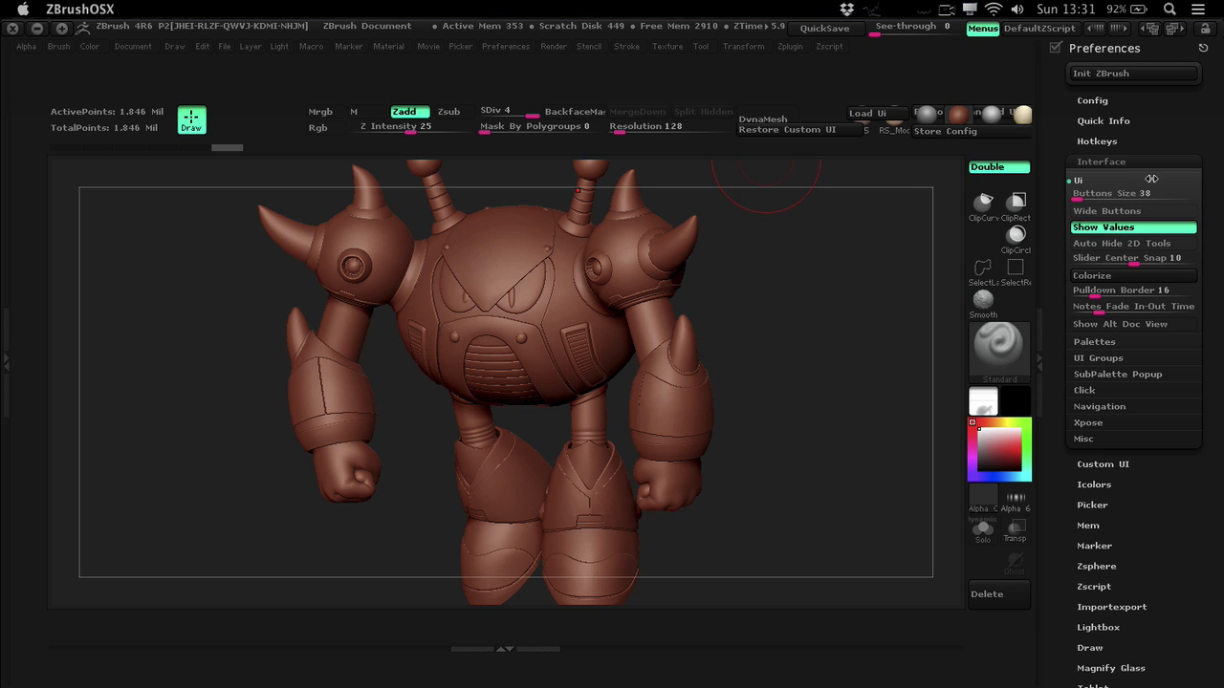
{"action": "mouse_move", "coordinate": [1106, 195]}
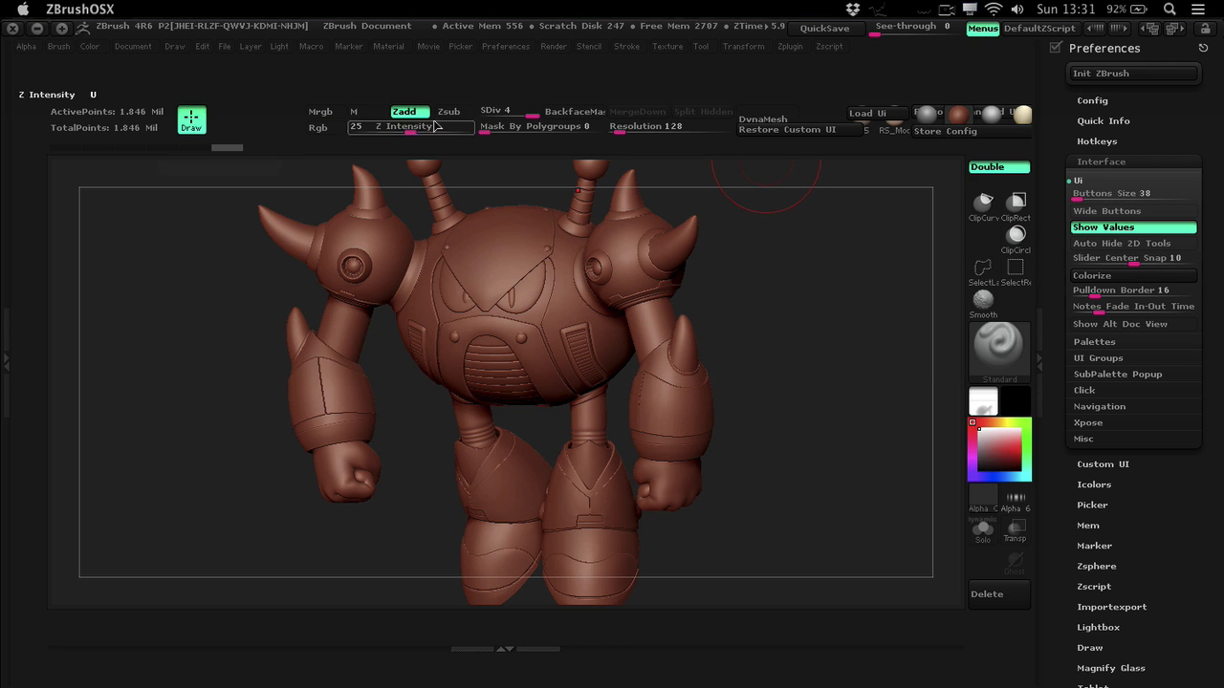
{"action": "left_click_drag", "start_coordinate": [1110, 196], "coordinate": [1074, 194]}
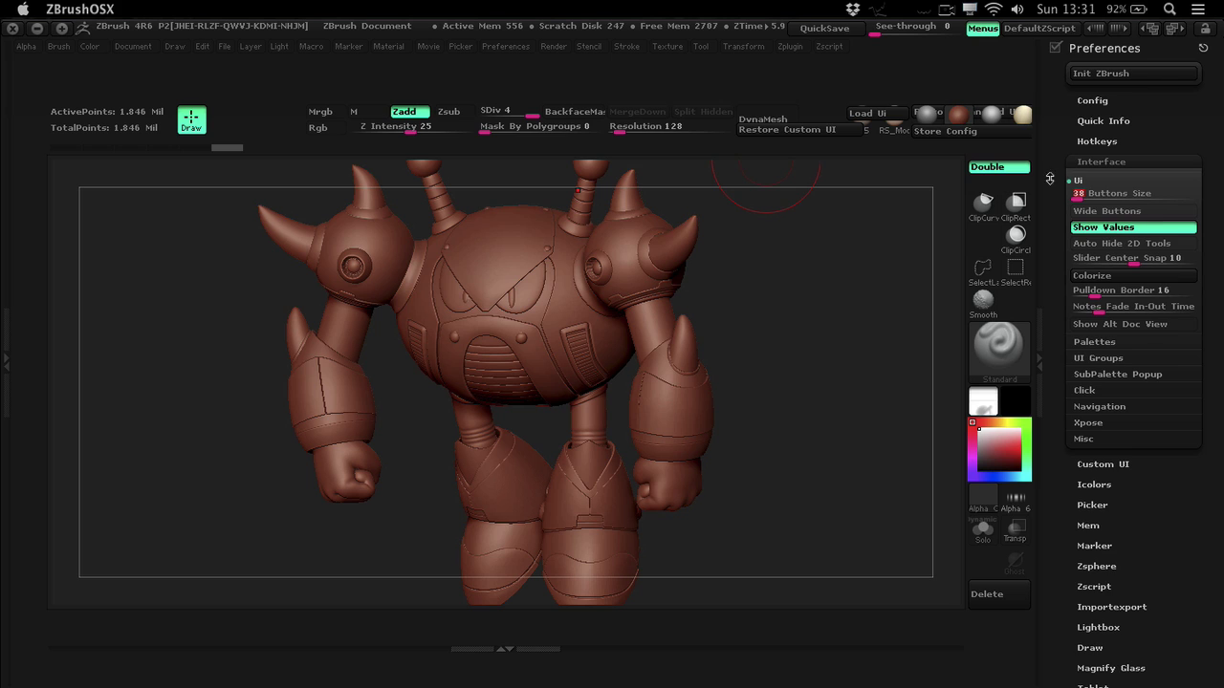
Toggle Wide Buttons on and off several times, finally leaving it off
{"action": "scroll", "coordinate": [1051, 178], "scroll_direction": "down", "scroll_amount": 1}
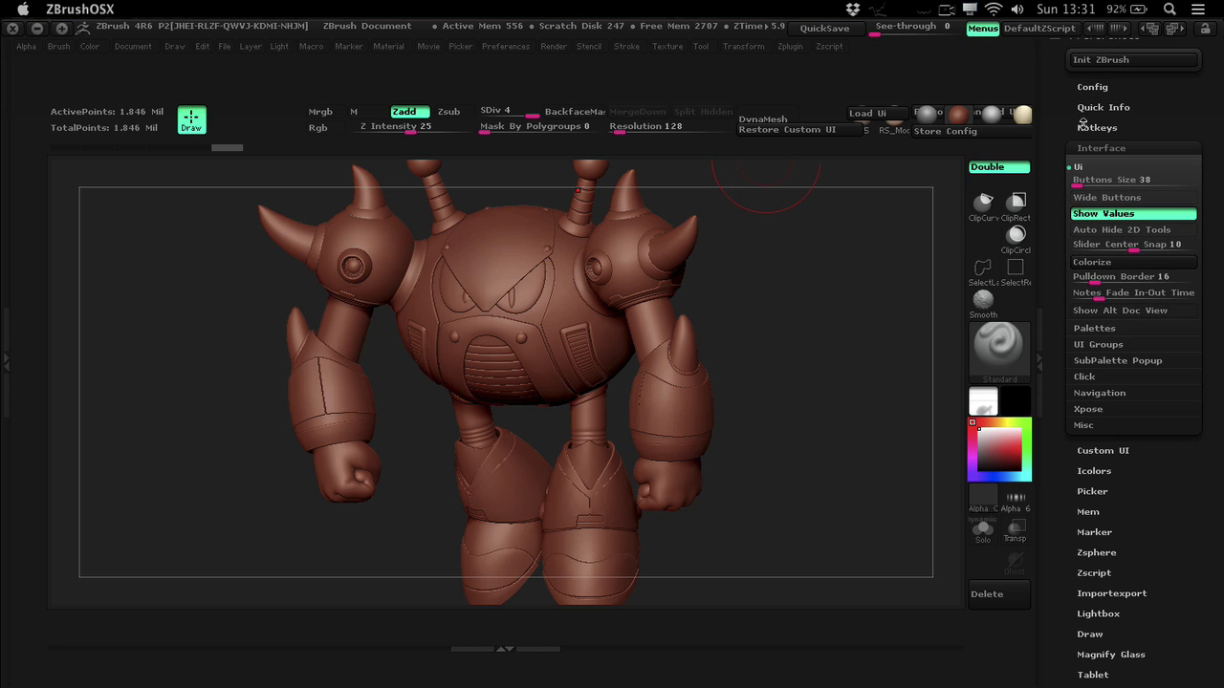
{"action": "left_click", "coordinate": [1107, 201]}
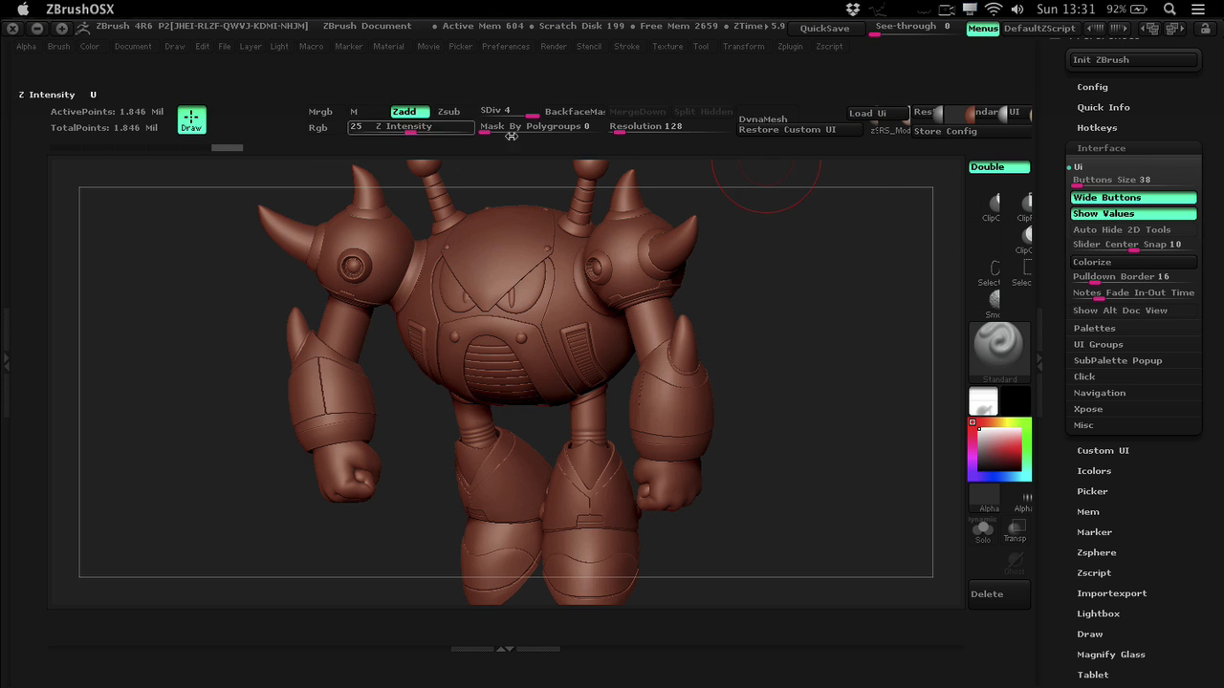
{"action": "left_click", "coordinate": [1117, 218]}
{"action": "left_click", "coordinate": [1117, 219]}
{"action": "left_click", "coordinate": [1121, 199]}
{"action": "left_click", "coordinate": [1124, 199]}
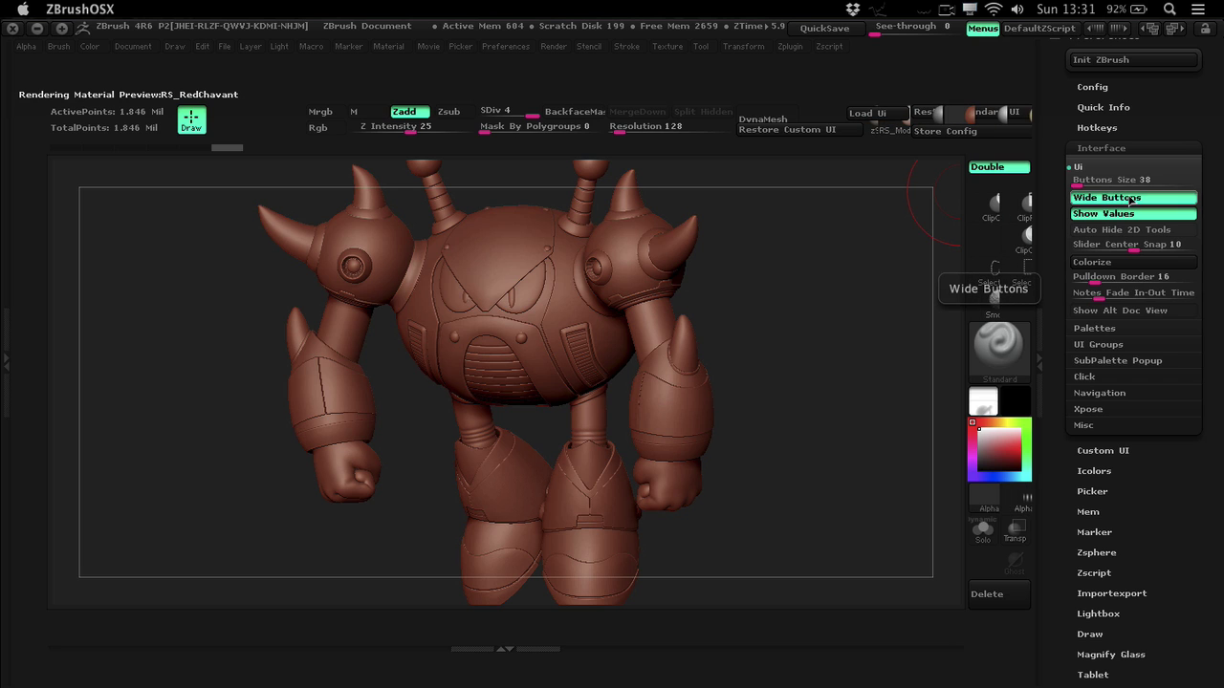
{"action": "left_click", "coordinate": [1128, 199]}
{"action": "left_click", "coordinate": [1131, 198]}
{"action": "left_click", "coordinate": [1133, 198]}
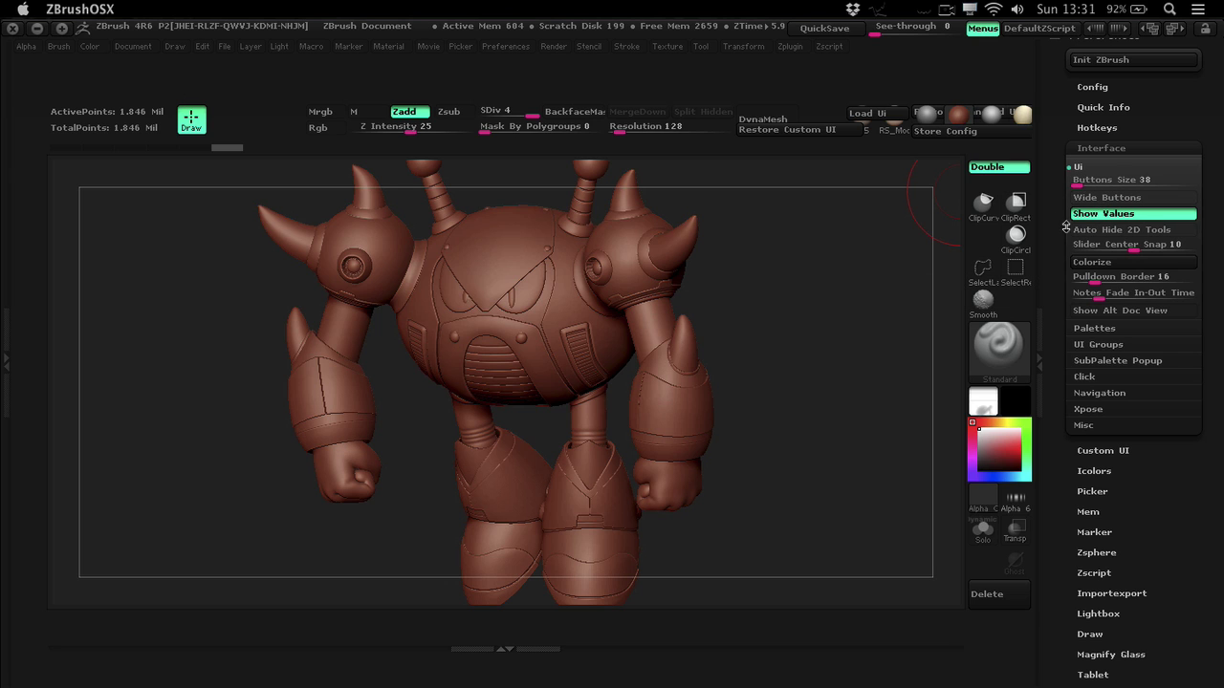
Expand the Palettes, Click, SubPalette Popup and UI Groups subgroups under Interface preferences
{"action": "scroll", "coordinate": [1063, 234], "scroll_direction": "down", "scroll_amount": 1}
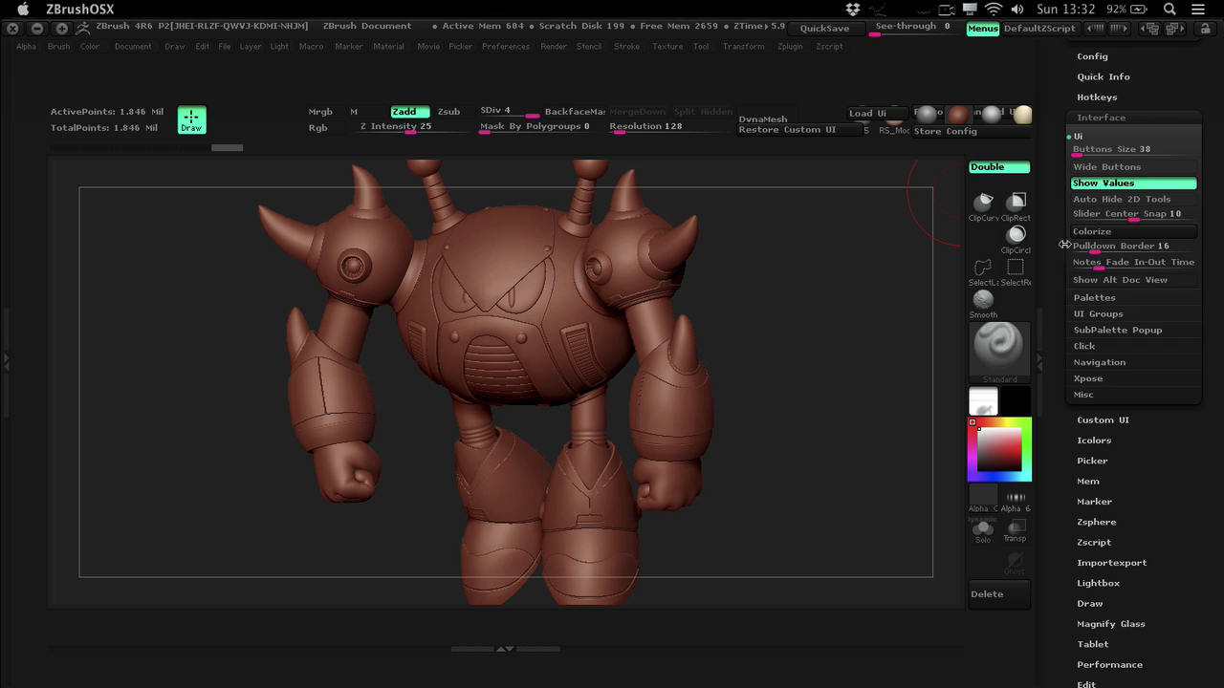
{"action": "left_click", "coordinate": [1107, 302]}
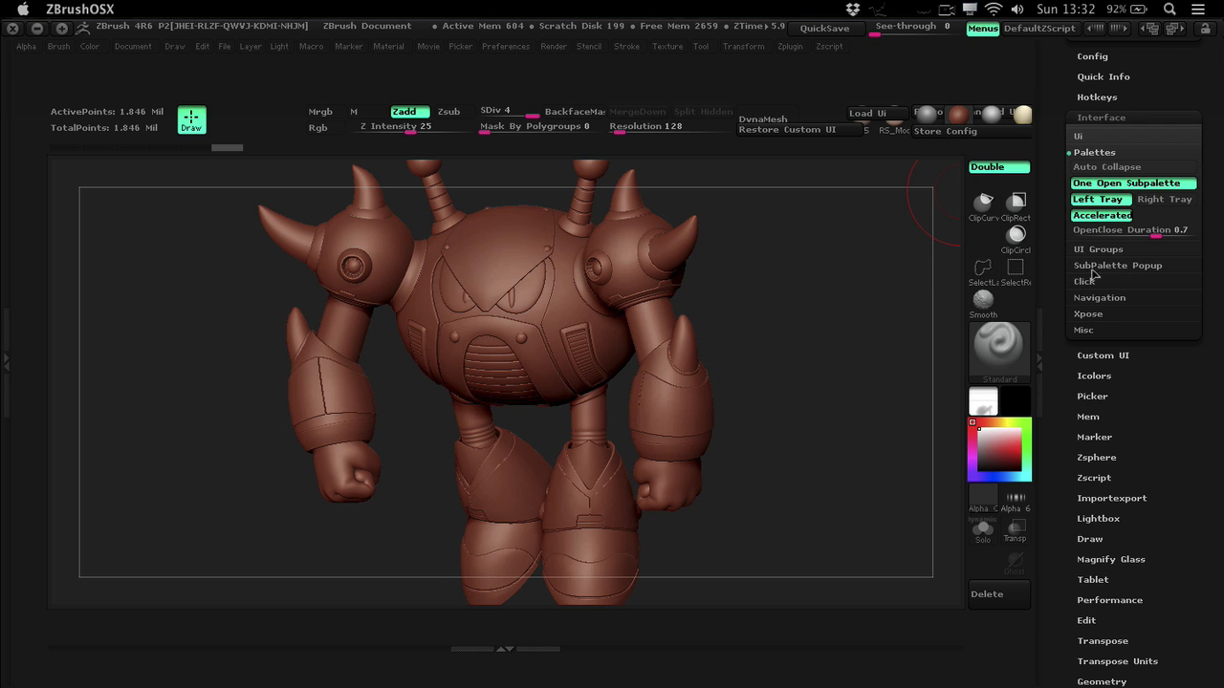
{"action": "left_click", "coordinate": [1106, 284]}
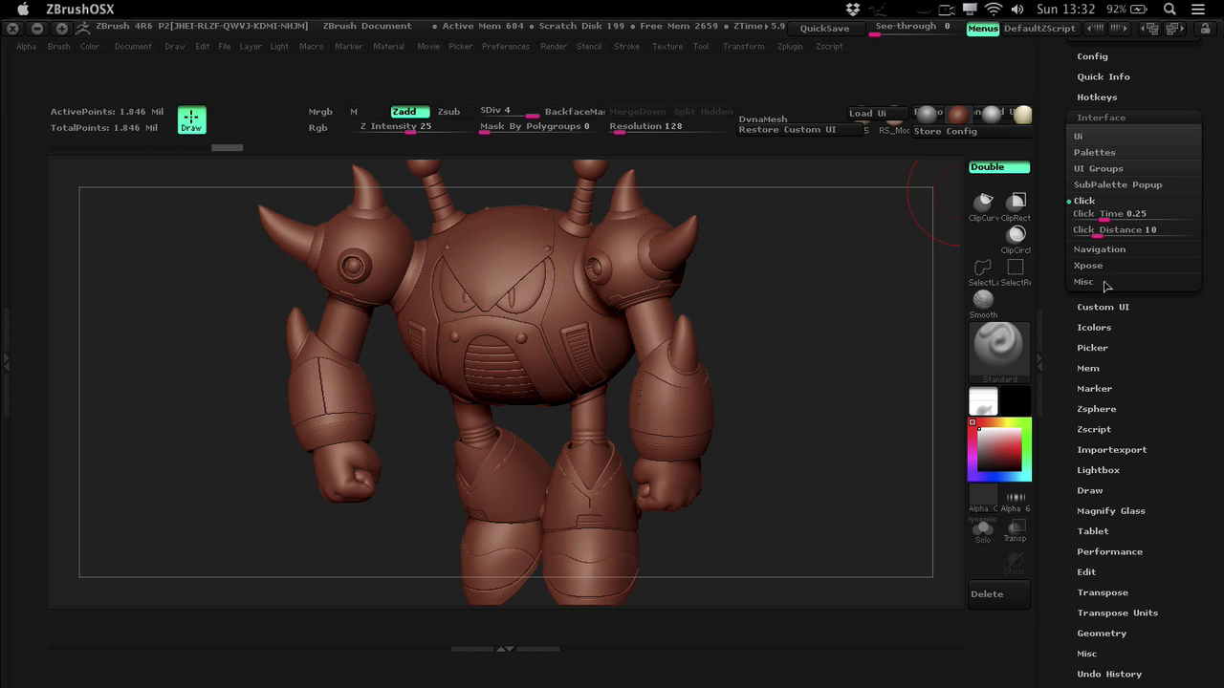
{"action": "left_click", "coordinate": [1109, 182]}
{"action": "left_click", "coordinate": [1108, 169]}
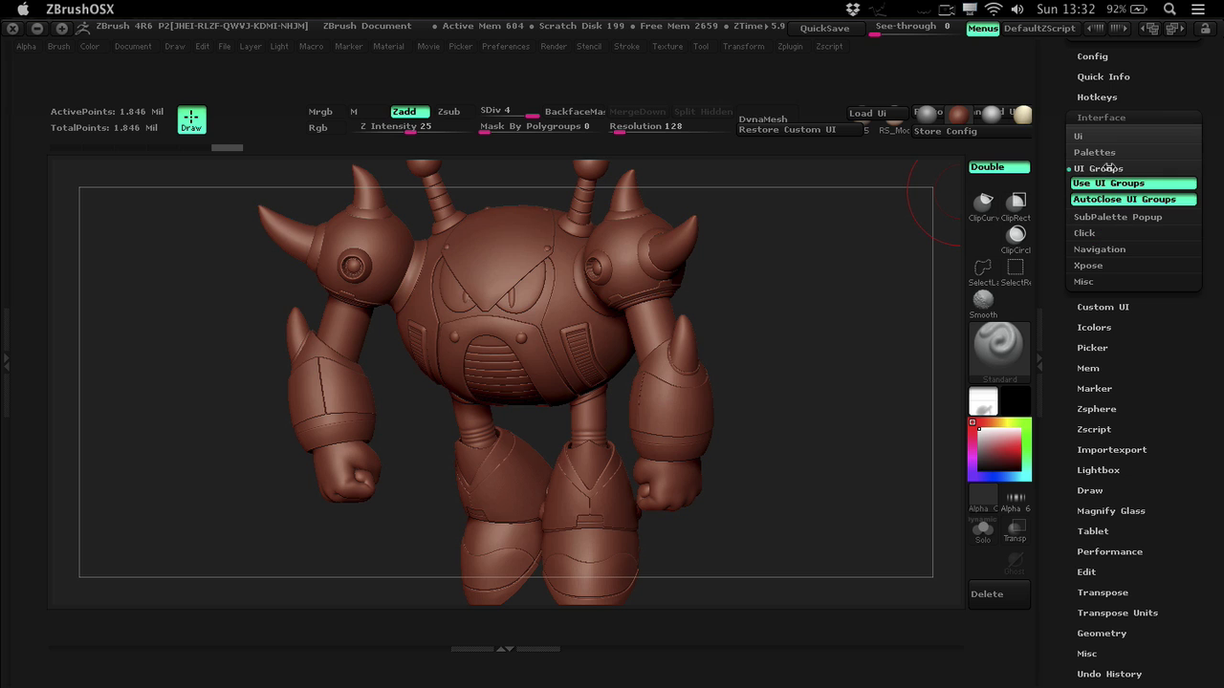
{"action": "left_click_drag", "start_coordinate": [1059, 172], "coordinate": [1068, 264]}
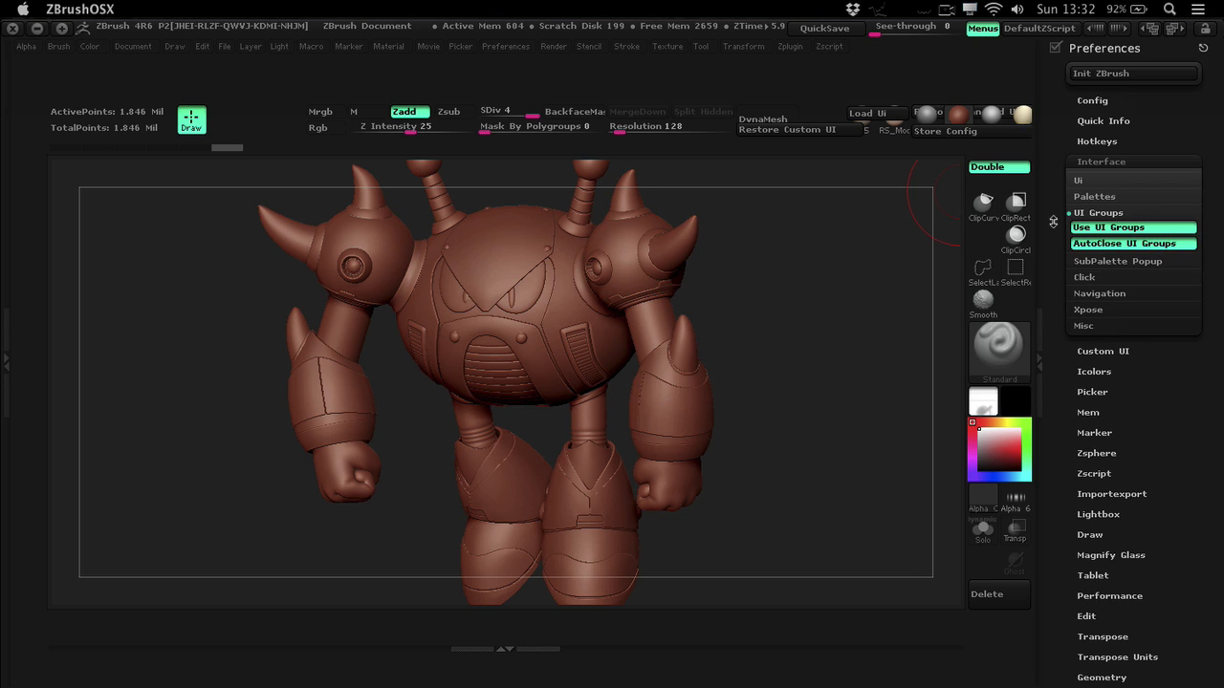